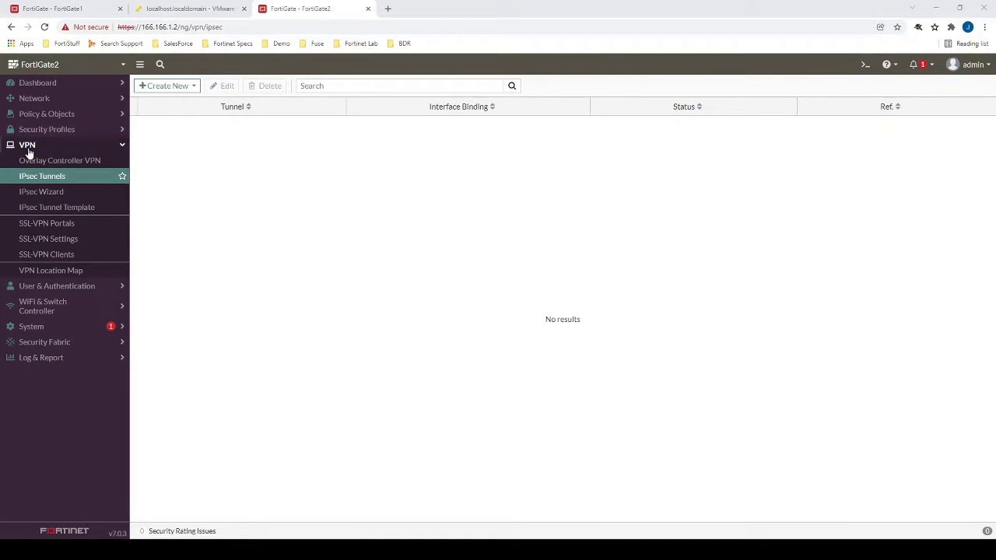
Start a custom IPsec tunnel named To_FortiGate1 on FortiGate2 and continue to its full settings.
left_click(173, 88)
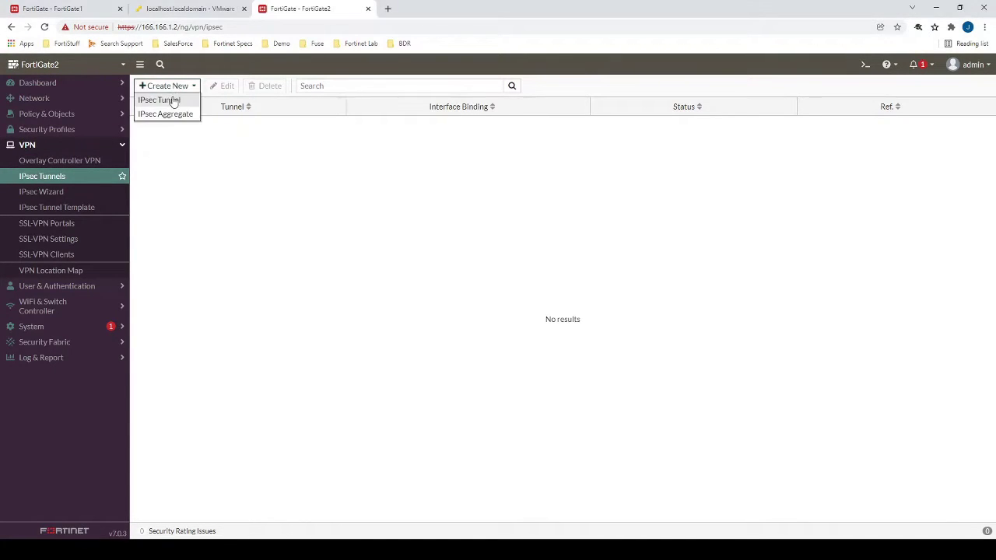
left_click(170, 100)
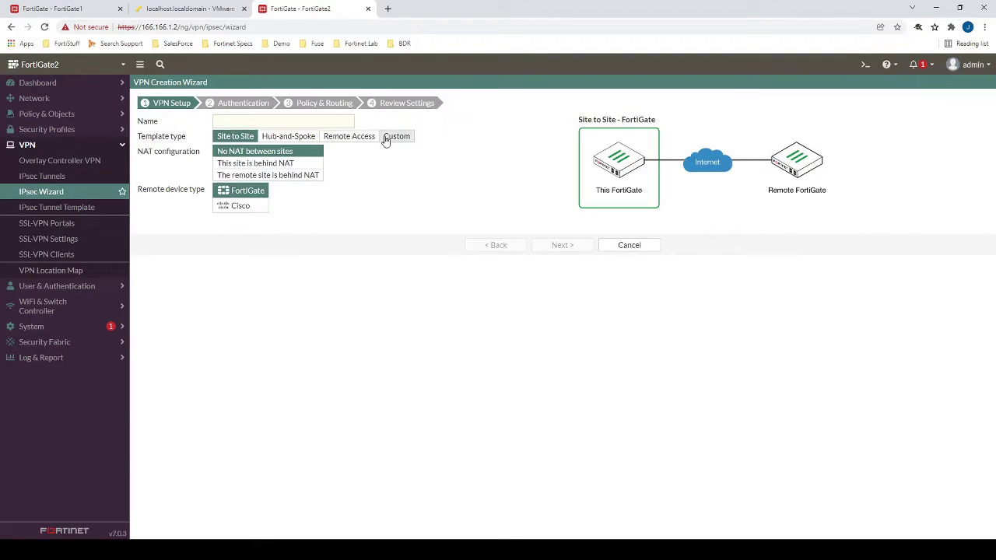
left_click(393, 136)
left_click(315, 122)
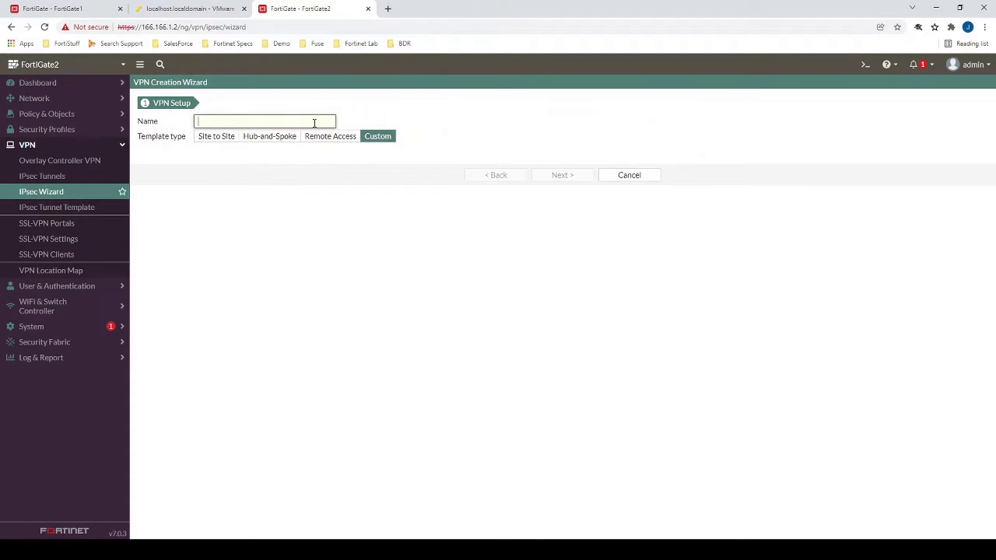
type("To_FortiGate1")
left_click(561, 175)
left_click(298, 203)
Set remote gateway 166.166.1.1 on interface wan1 and enter the tunnel's pre-shared key.
type("166.166")
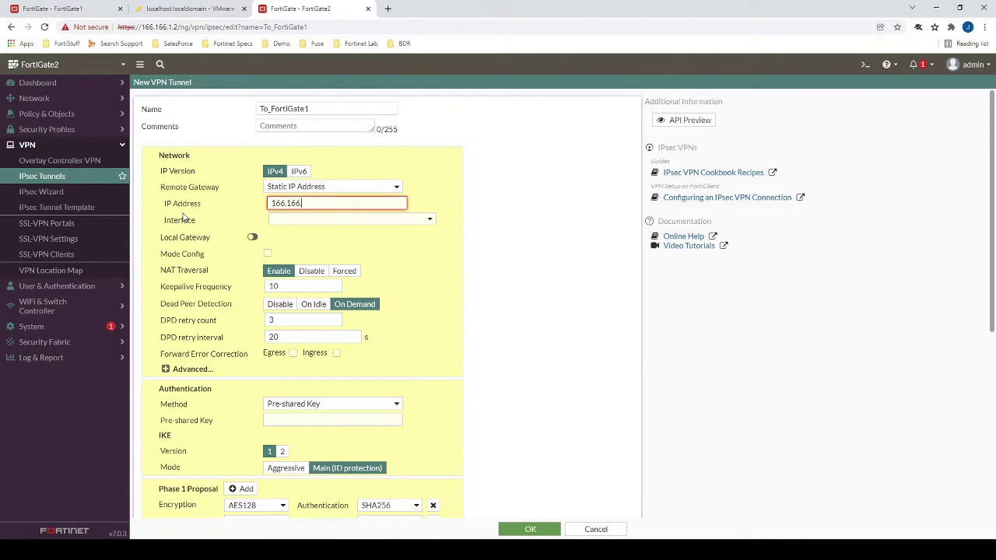
type(".1.1")
left_click(334, 222)
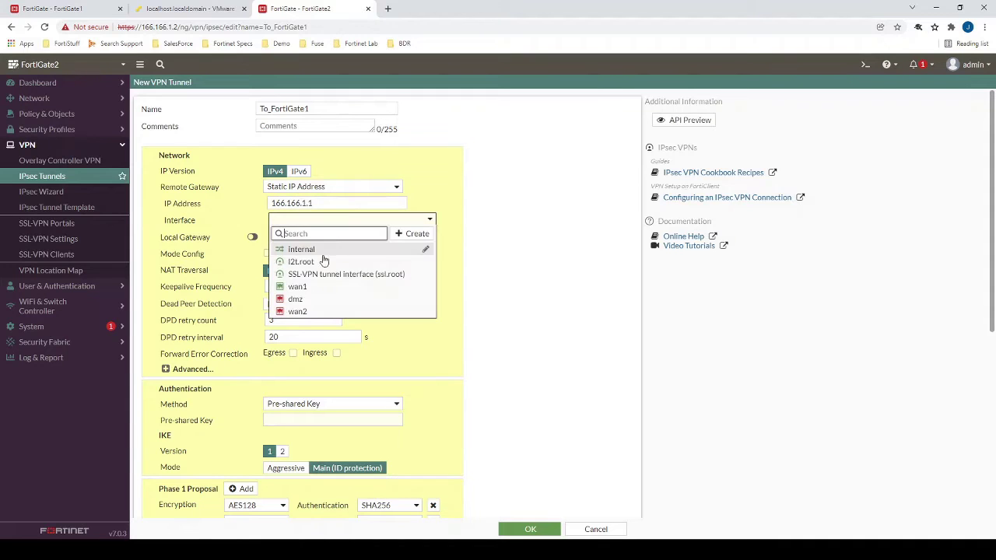
left_click(303, 287)
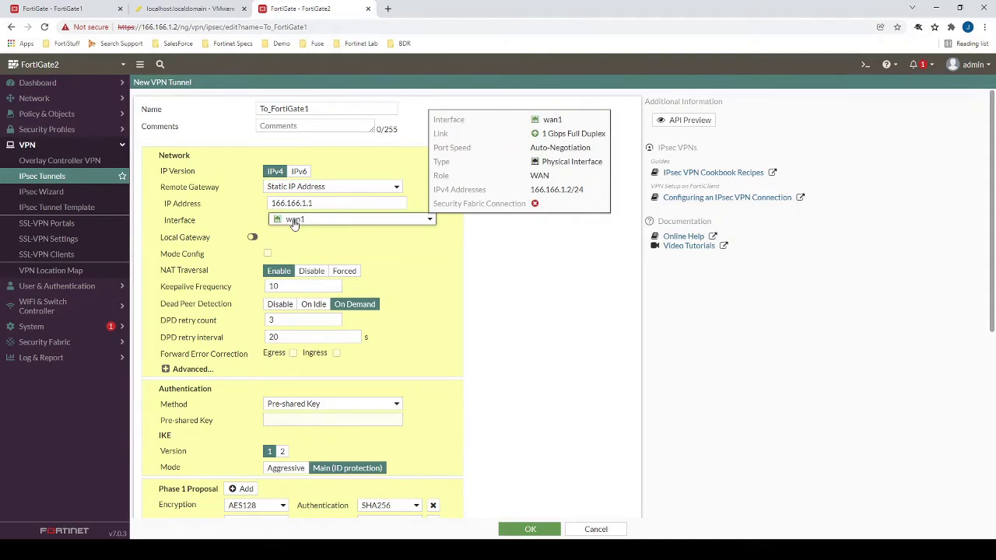
scroll(567, 337, "down", 2)
left_click(311, 315)
type("fortinet")
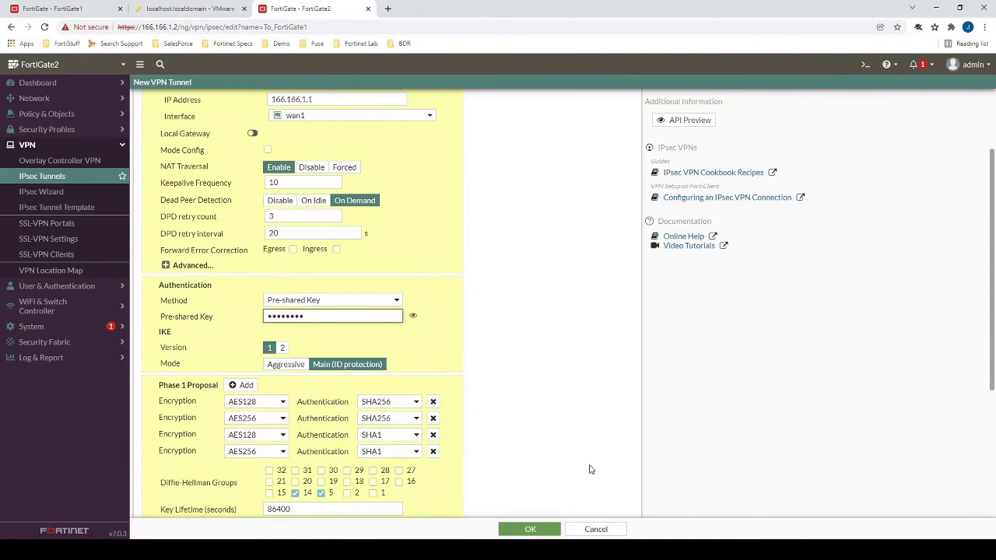
scroll(531, 438, "down", 3)
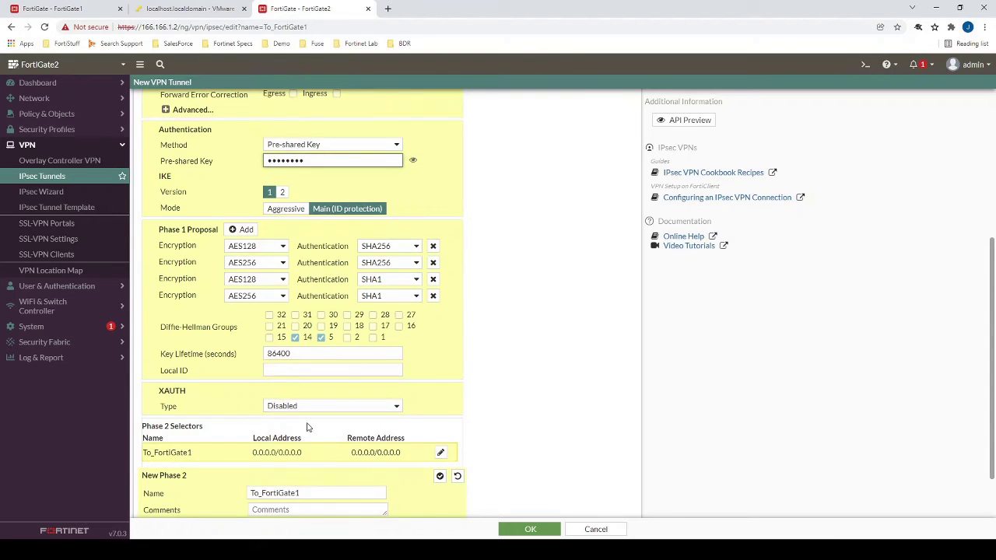
scroll(307, 428, "down", 1)
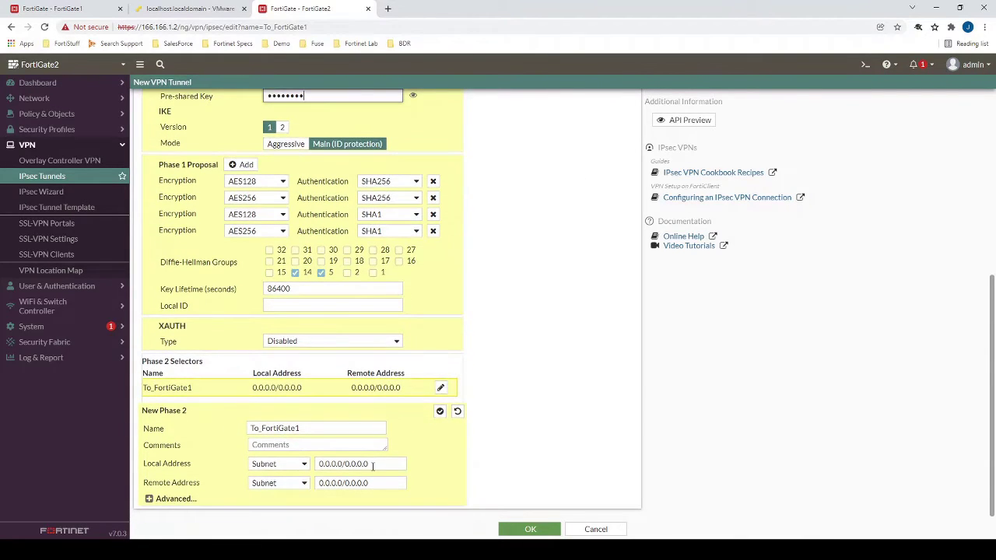
Set the Phase 2 local subnet to 192.168.112.0/24 and remote subnet to 192.168.111.0/24.
left_click_drag(368, 464, 247, 467)
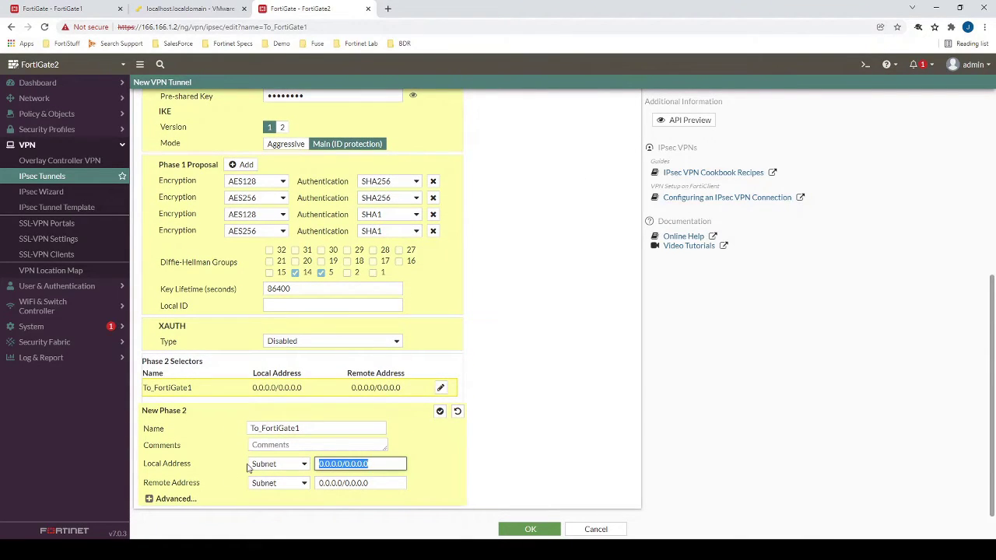
type("192.168.11")
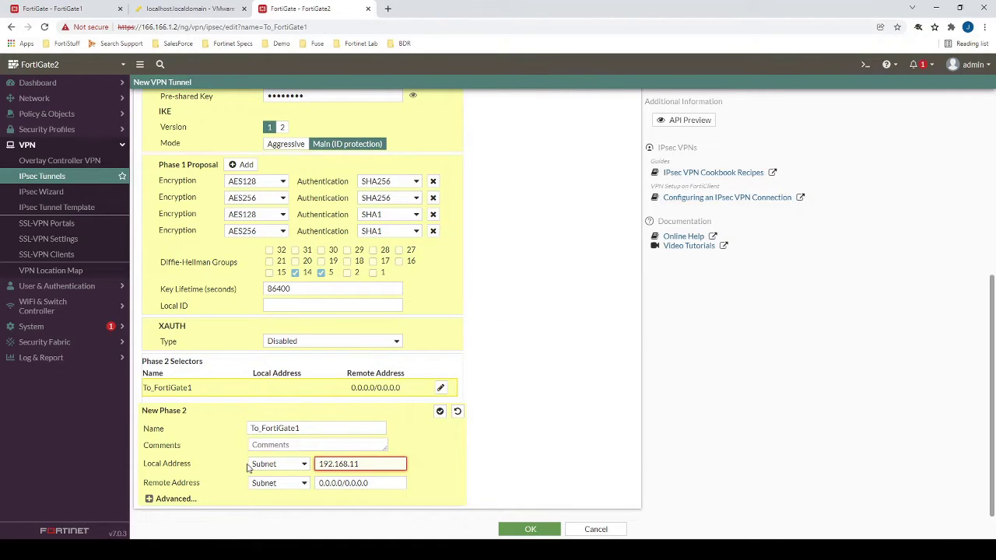
type("2.0/24")
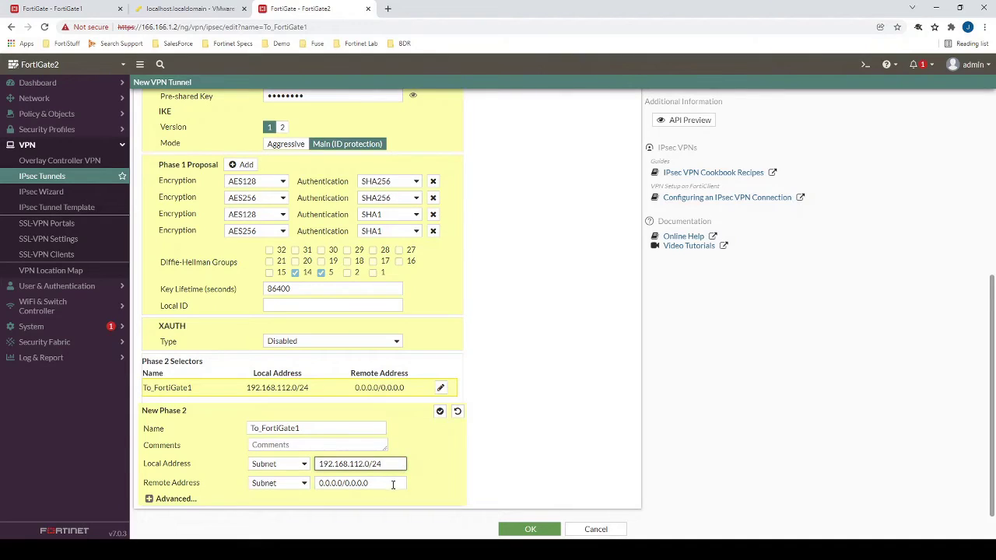
left_click_drag(392, 483, 303, 498)
type("192.168.111.0/")
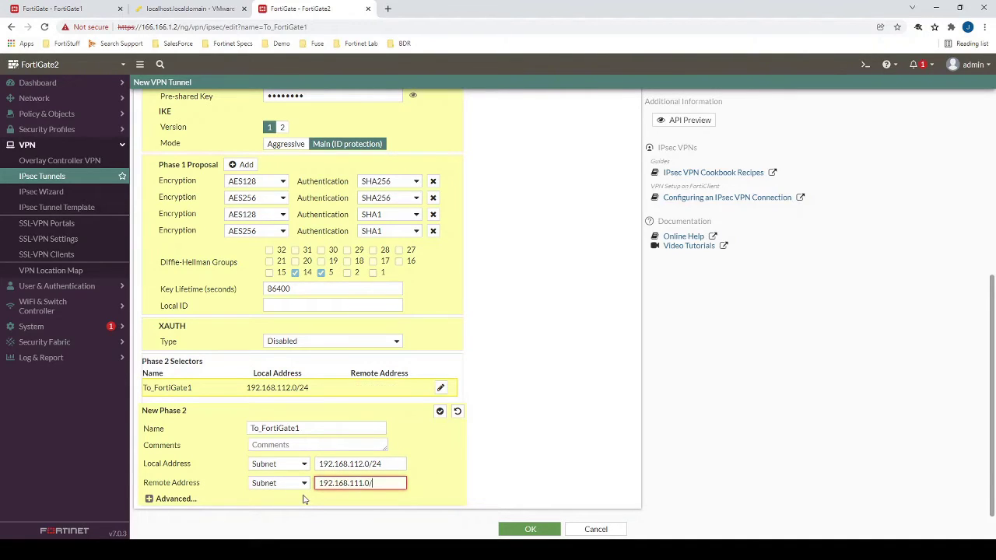
type("24")
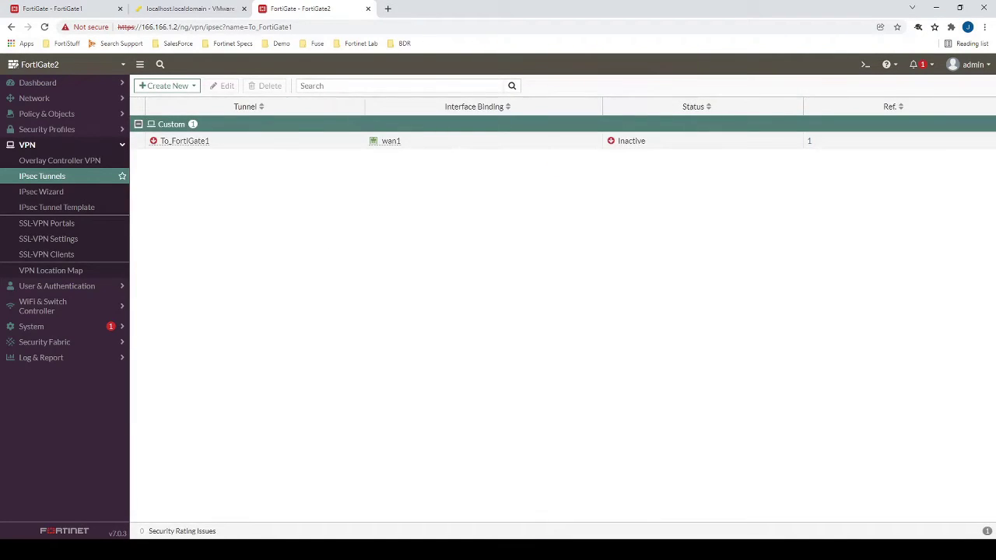
Open To_FortiGate1 in Edit VPN Tunnel and select its name text.
double_click(247, 145)
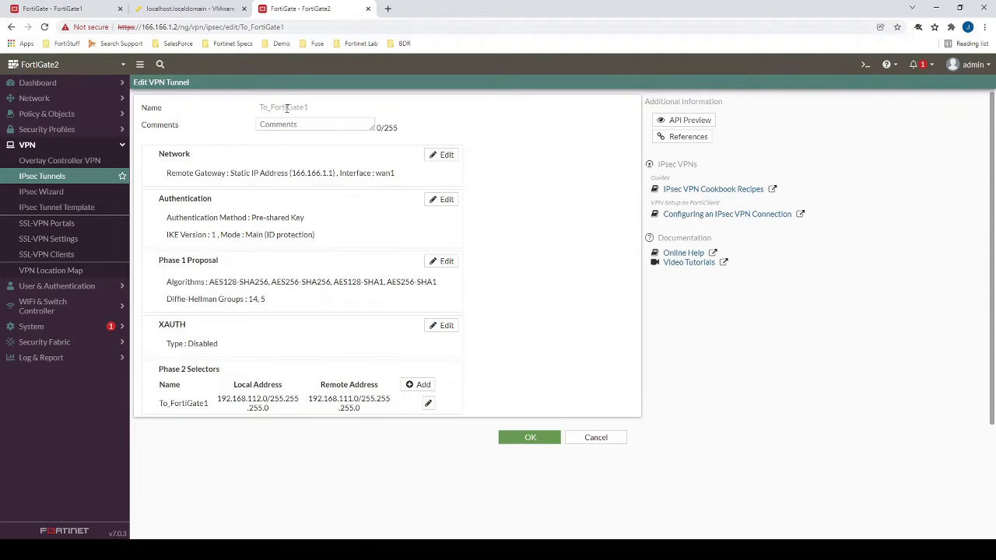
left_click_drag(311, 106, 250, 109)
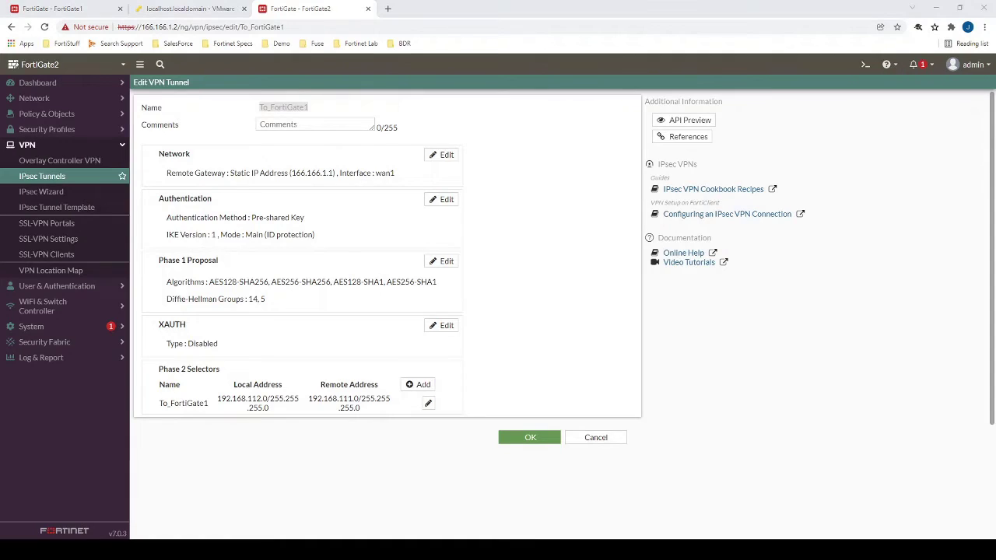
Add a static route to 192.168.111.0/24 using the To_FortiGate1 tunnel interface.
left_click(54, 102)
left_click(70, 193)
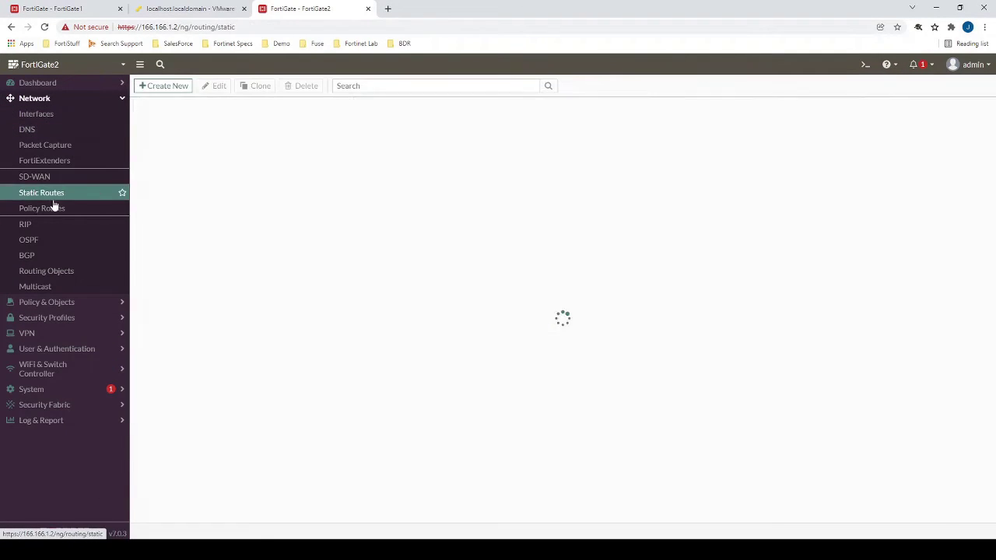
left_click(167, 87)
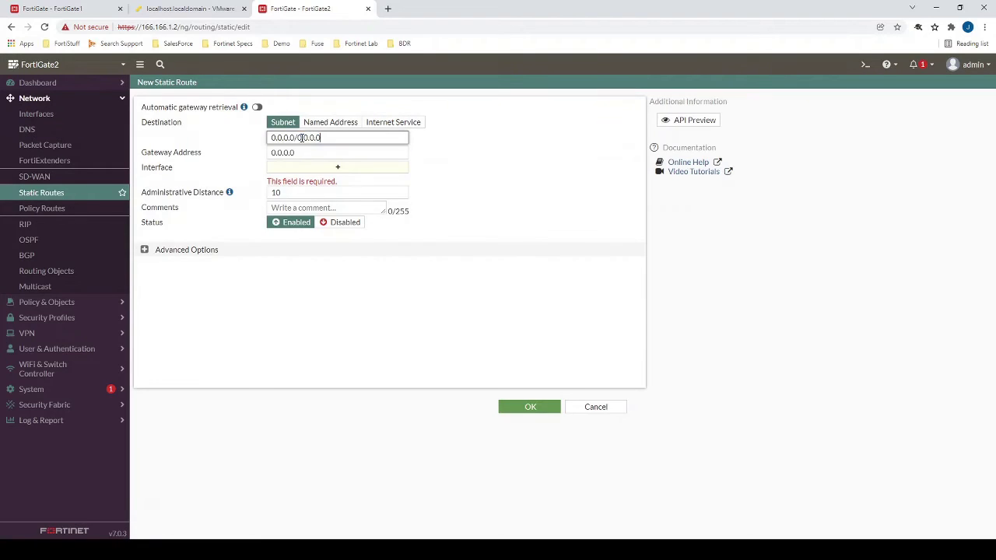
type("192.168.11")
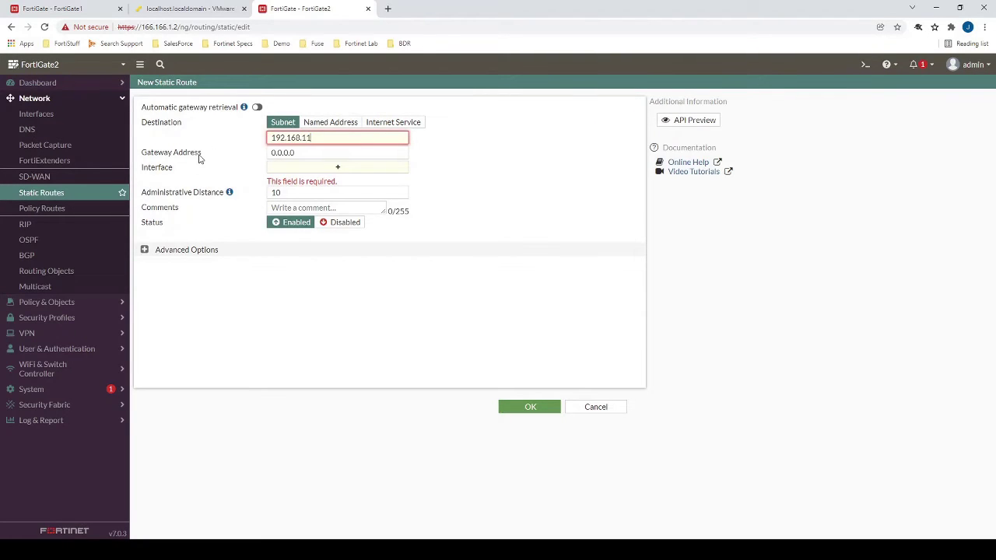
type("1.0/24")
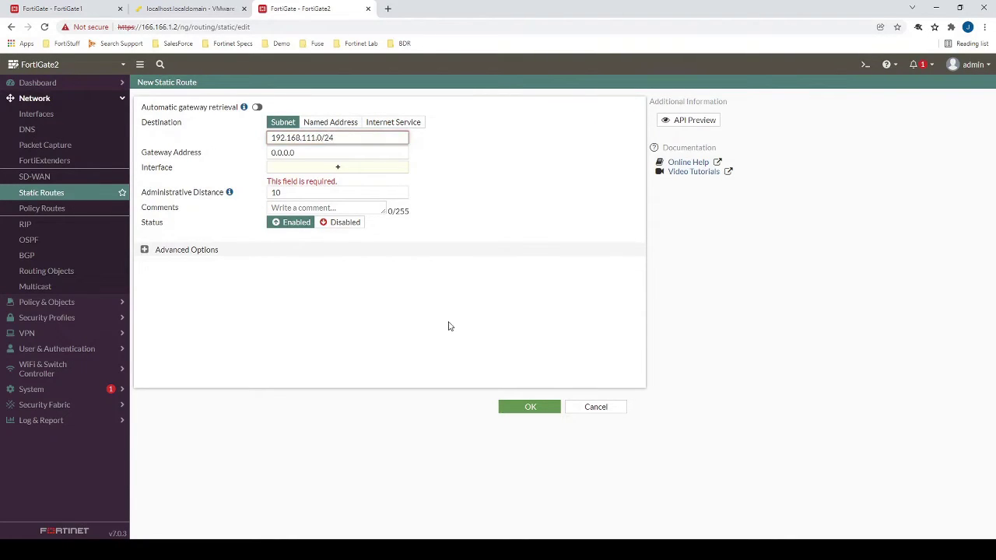
left_click(337, 168)
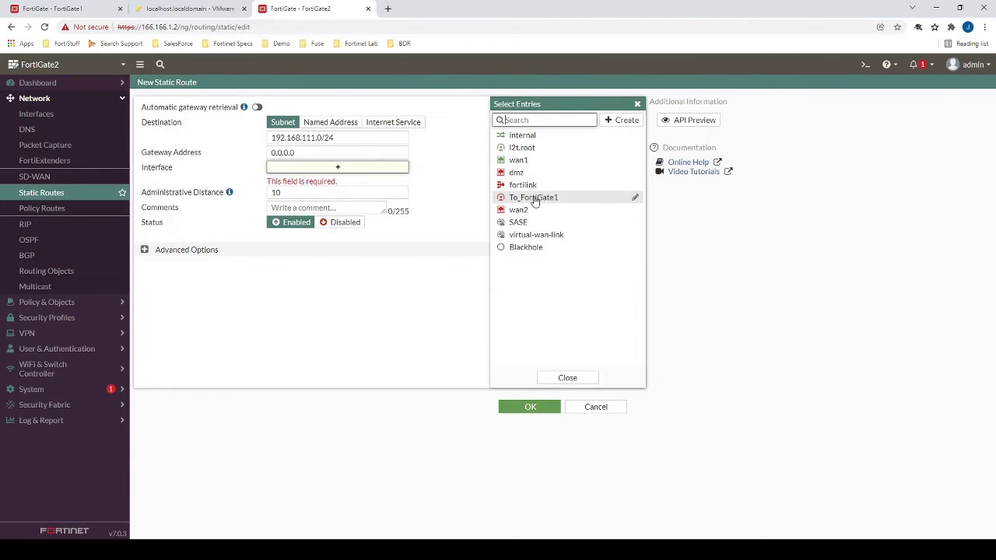
left_click(534, 199)
left_click(567, 377)
left_click(550, 404)
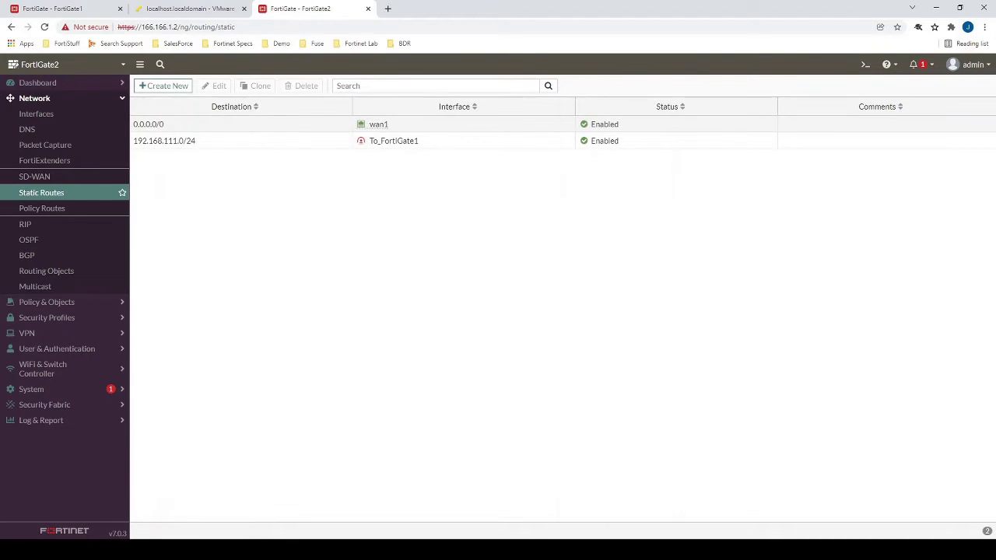
Start firewall policy VPN1 from internal to To_FortiGate1.
left_click(77, 304)
left_click(46, 129)
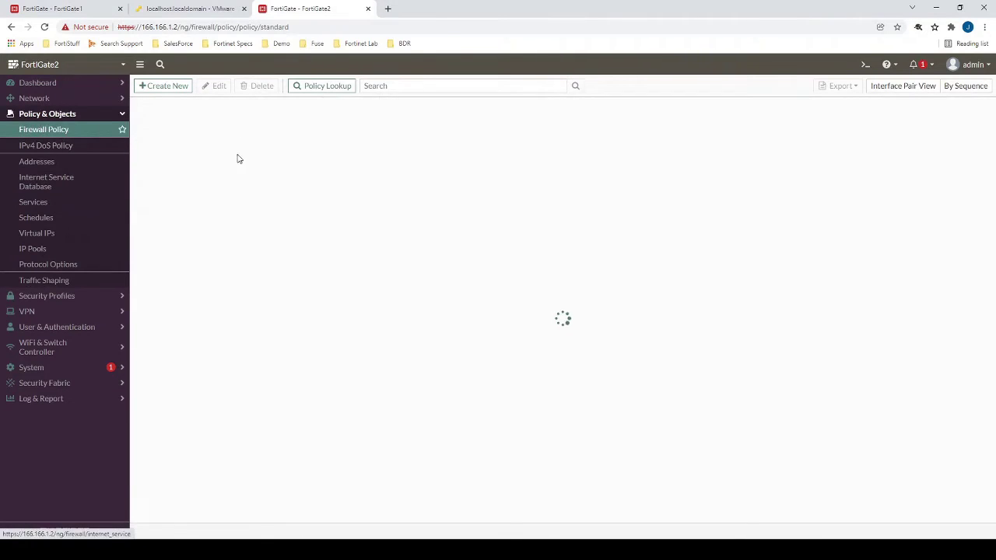
left_click(166, 86)
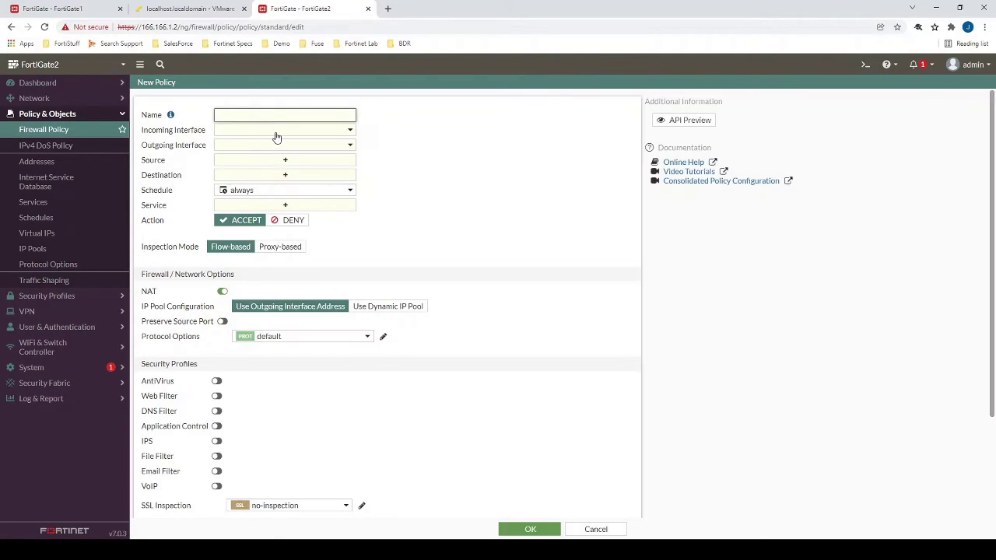
type("VPN1")
left_click(289, 134)
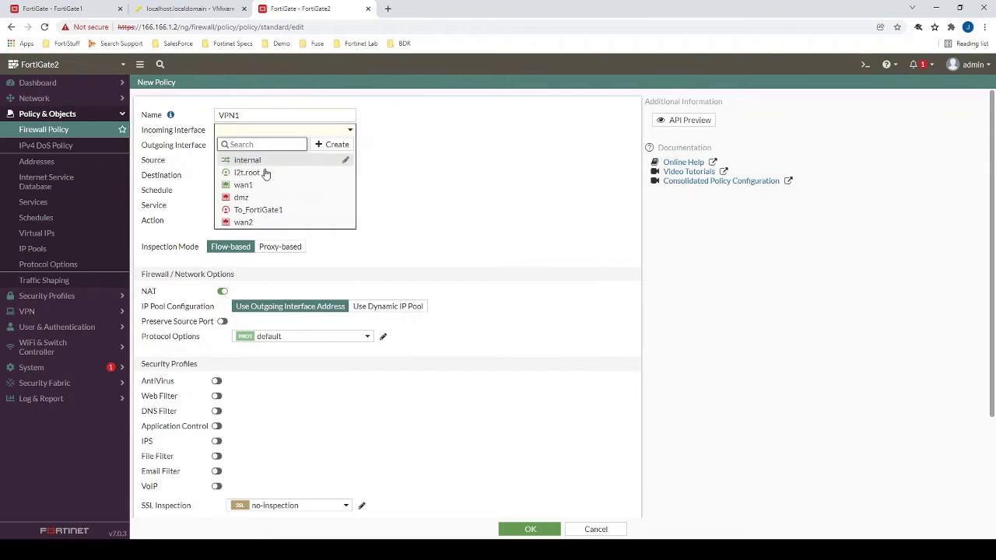
left_click(276, 161)
left_click(253, 147)
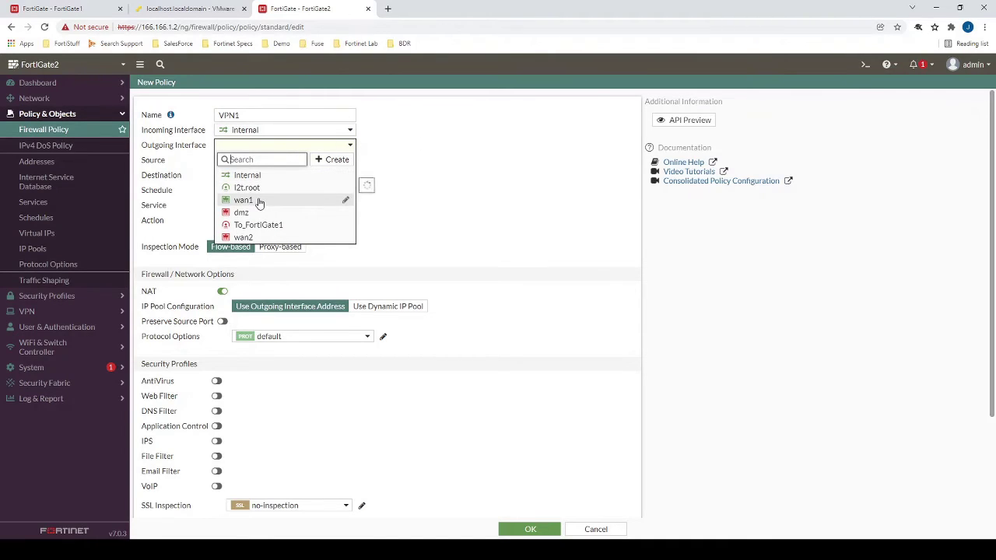
left_click(258, 225)
Add source 192.168.112.0/24 and destination 192.168.111.0/24 to the VPN1 policy.
left_click(257, 161)
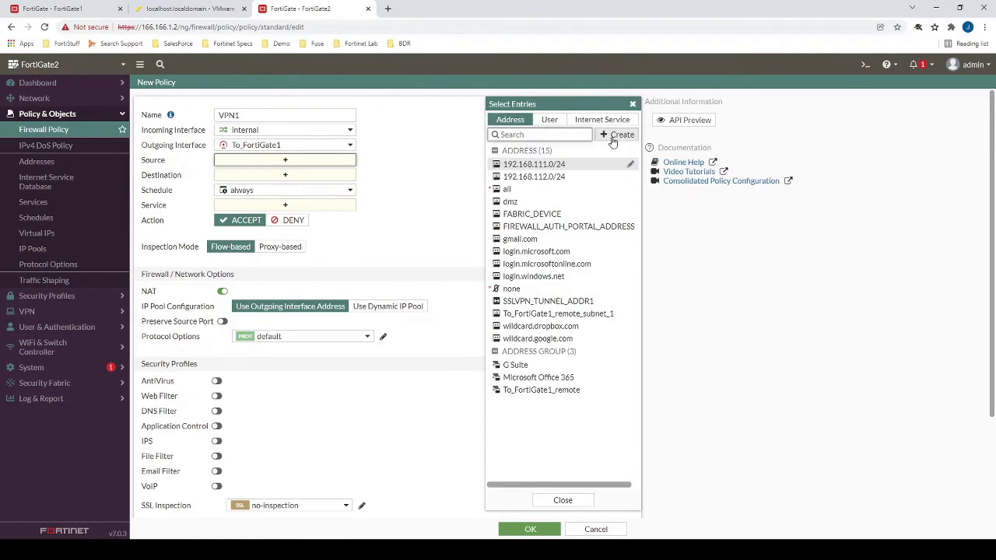
left_click(533, 177)
left_click(306, 186)
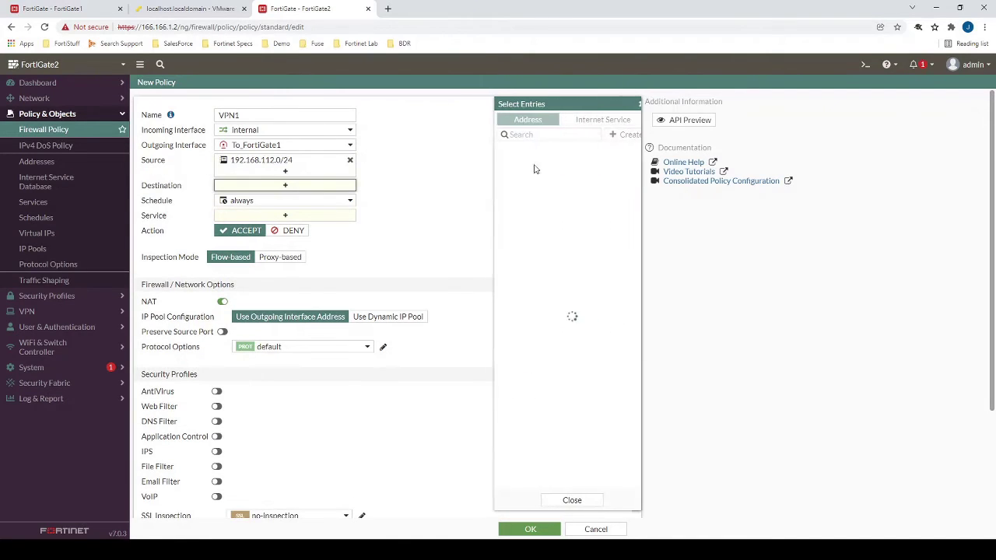
left_click(544, 164)
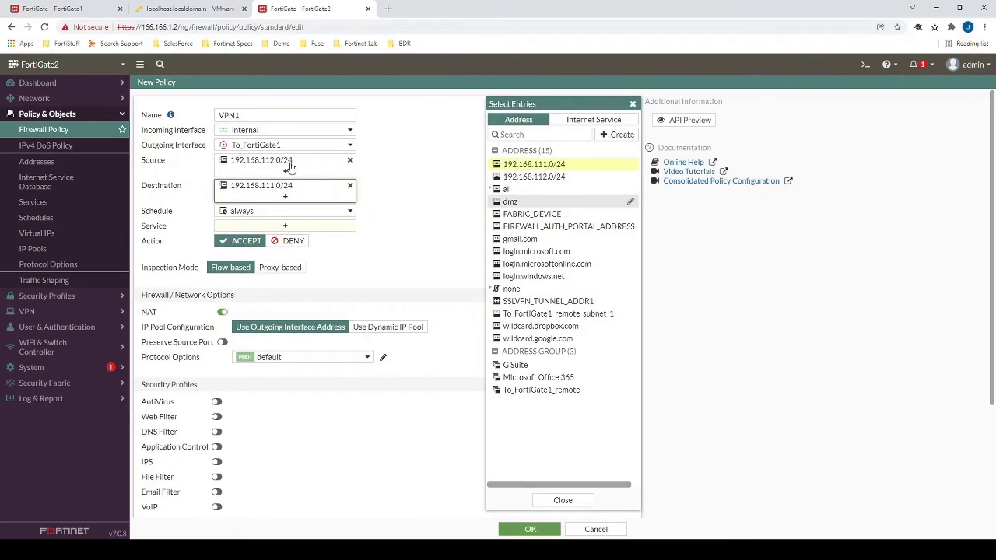
mouse_move(234, 132)
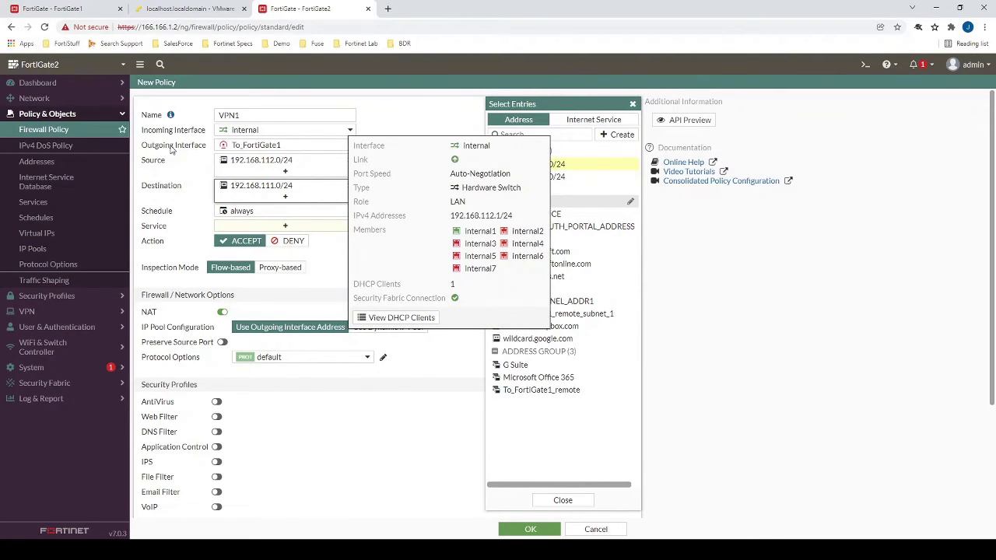
mouse_move(229, 168)
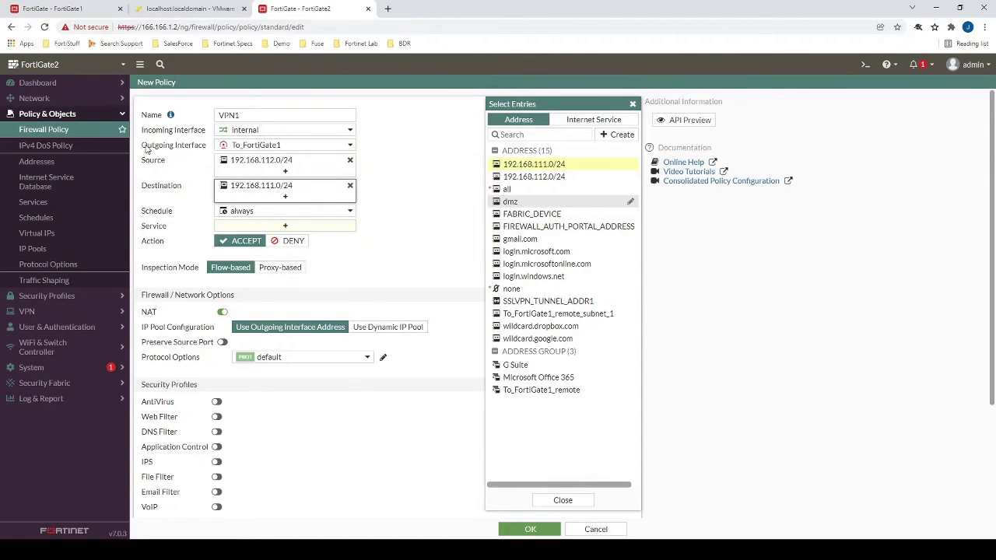
left_click_drag(147, 147, 214, 150)
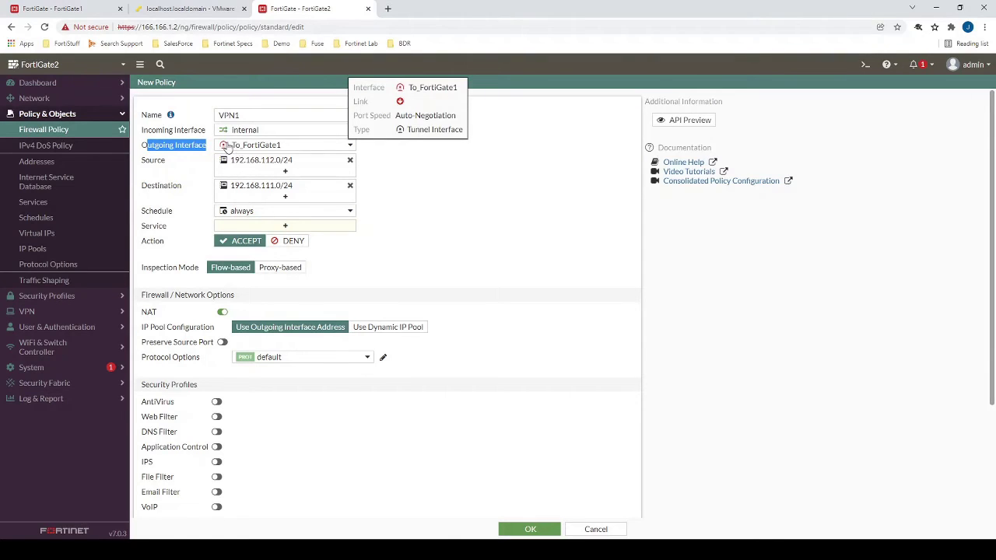
Allow all services, disable NAT, and save the VPN1 policy.
mouse_move(238, 190)
left_click(234, 226)
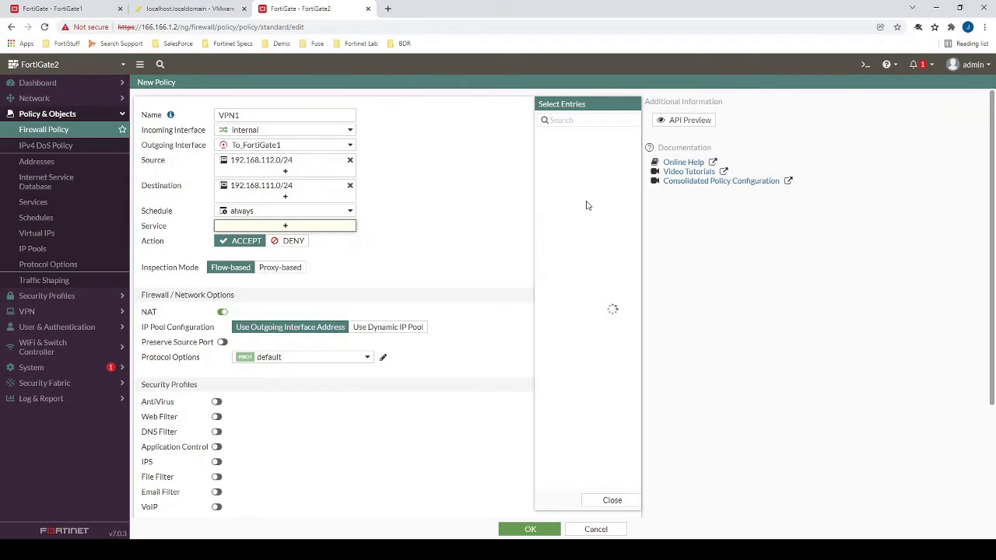
left_click(515, 161)
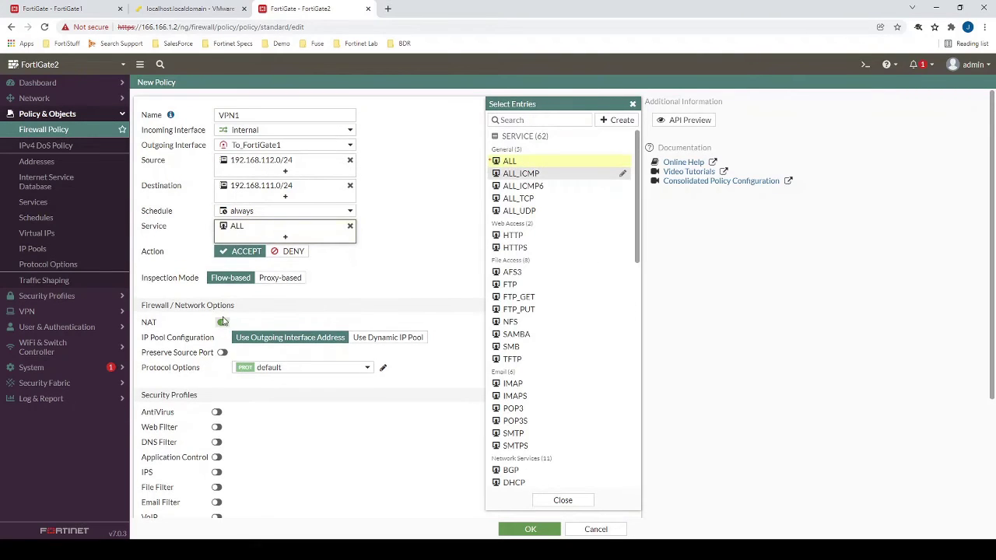
left_click(223, 321)
scroll(412, 308, "down", 3)
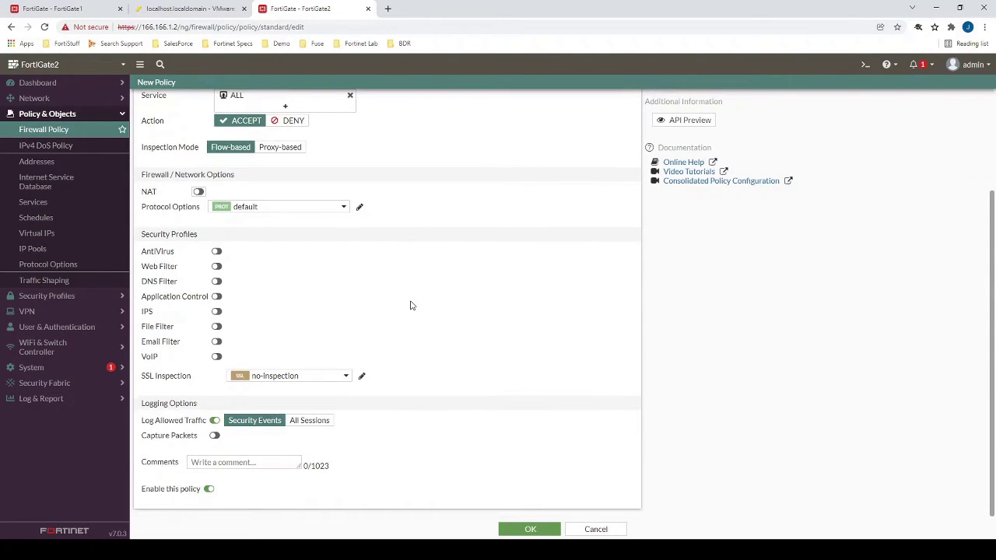
left_click(526, 529)
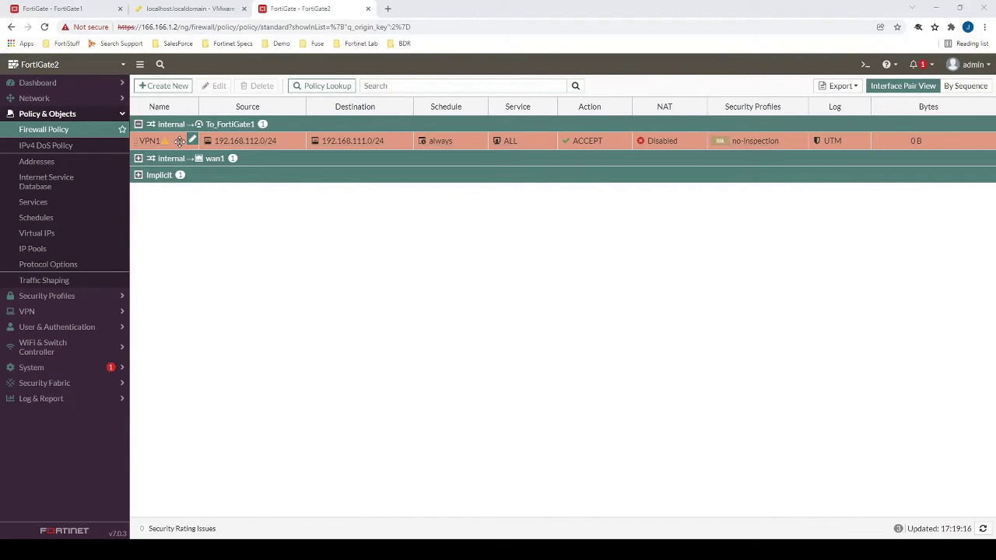
Clone VPN1 as a reverse policy and enable the new reversed copy.
right_click(179, 141)
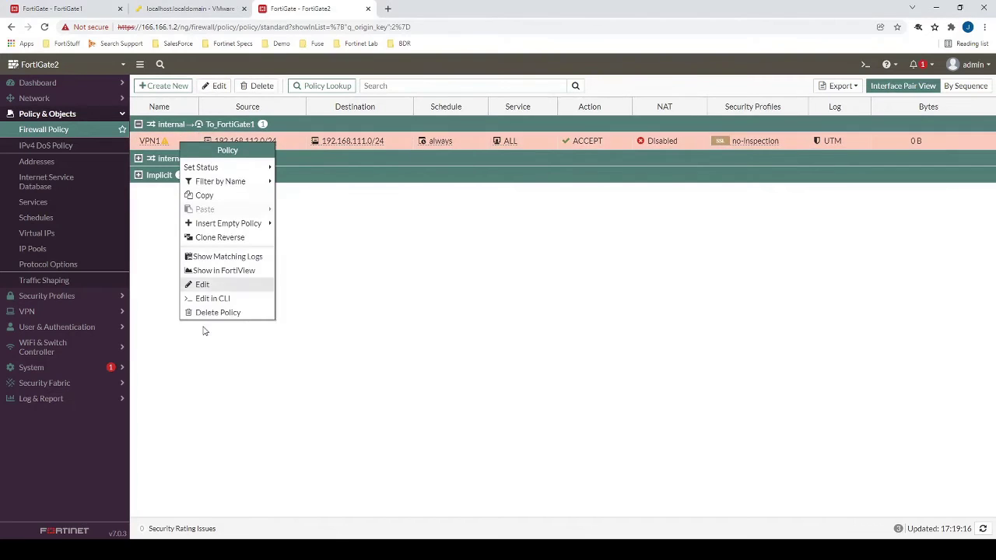
left_click(220, 237)
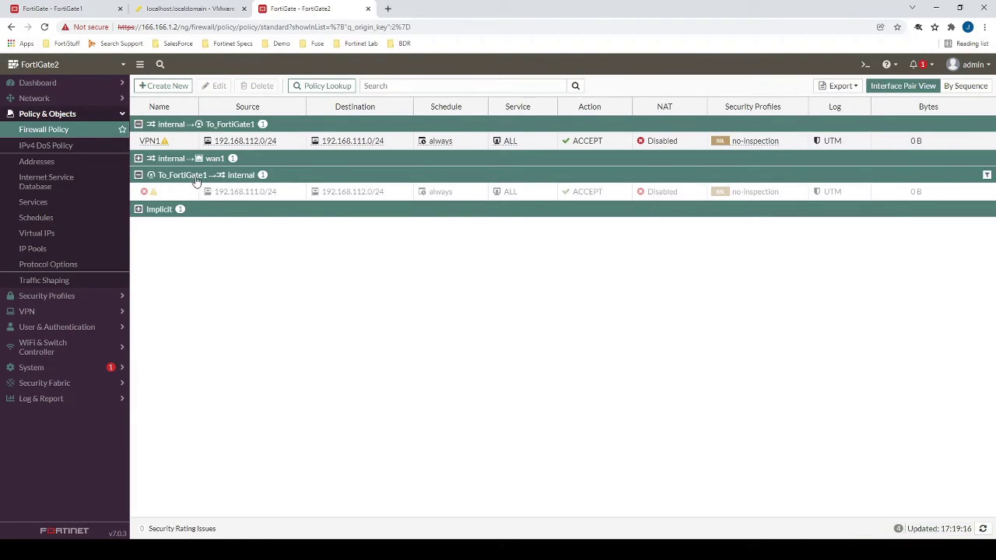
left_click(171, 192)
right_click(171, 192)
mouse_move(215, 218)
left_click(296, 221)
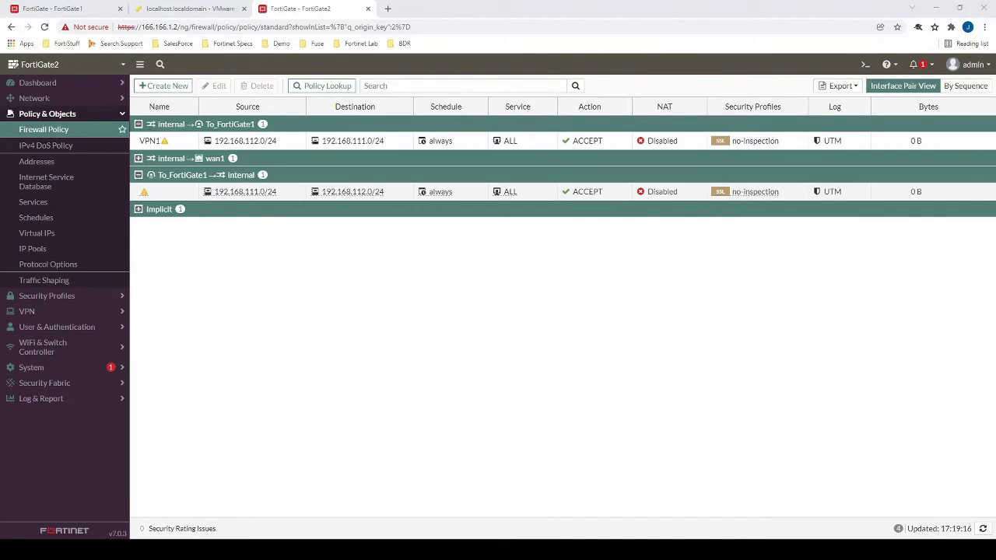
On FortiGate1, start the IPsec Wizard for a tunnel named To_FortiGate2.
key("ctrl+1")
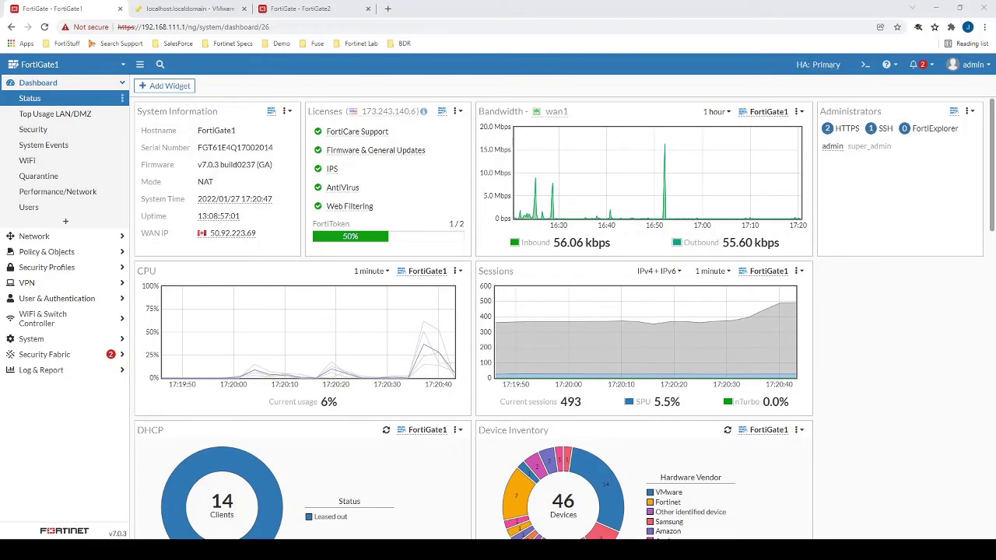
left_click(26, 282)
left_click(42, 176)
left_click(167, 84)
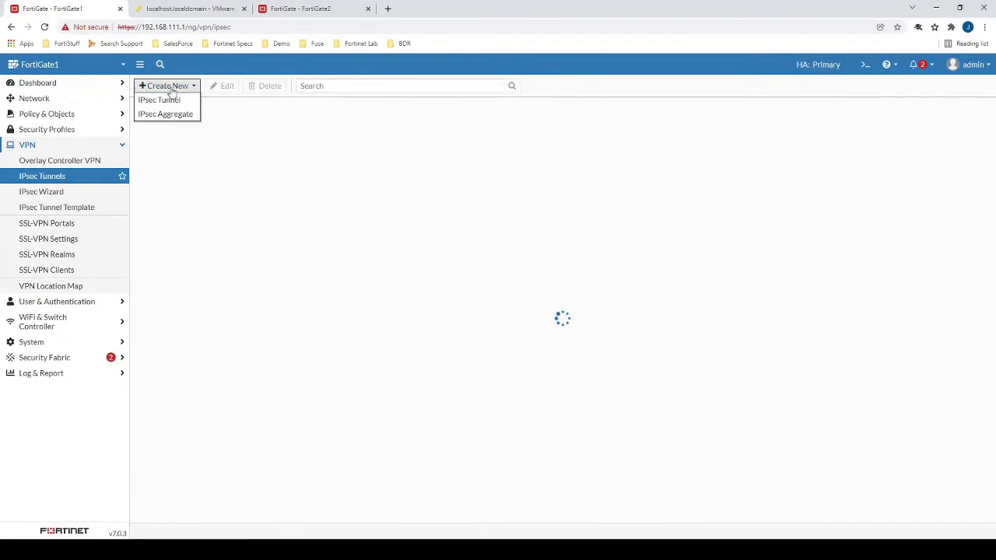
left_click(159, 114)
left_click(328, 123)
type("To_FortiGate2")
key("Return")
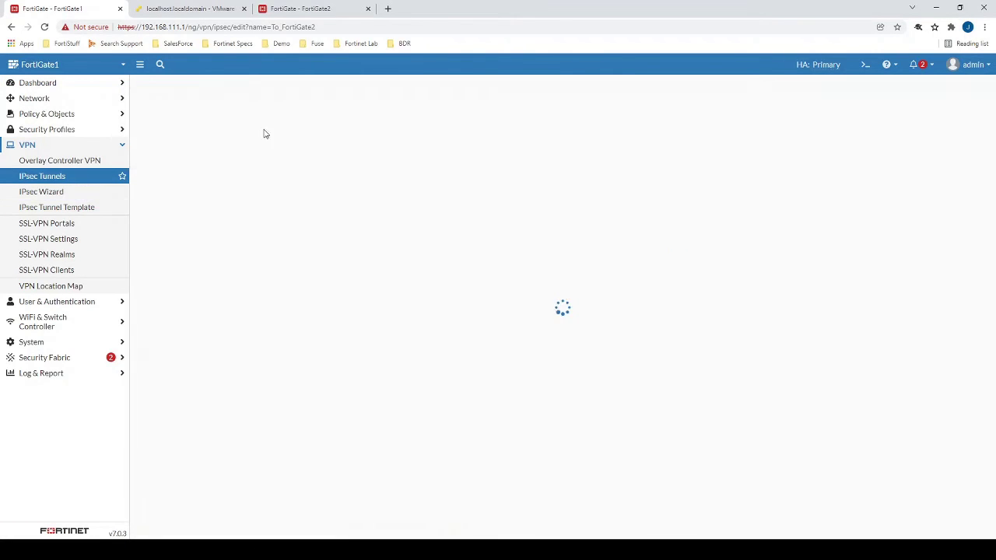
Set remote gateway 166.166.1.2 on wan2, subnets 192.168.111.0/24 to 192.168.112.0/24, and create the tunnel.
type("166.166.1.2")
left_click(350, 220)
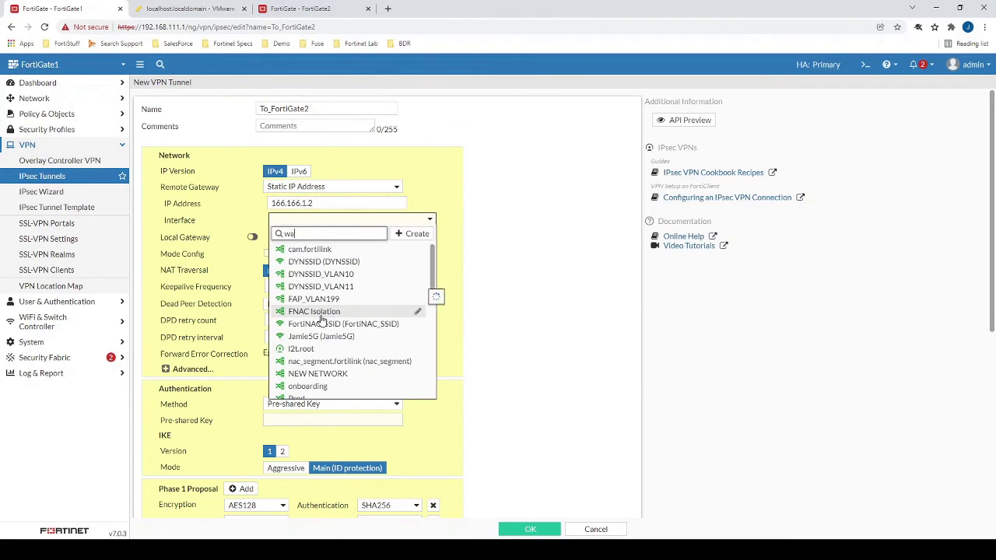
left_click(326, 311)
scroll(329, 405, "down", 5)
scroll(329, 406, "down", 2)
triple_click(356, 400)
type("192.168.111.0/24")
key("Tab")
key("Tab")
type("192.168.112.0/24")
scroll(465, 242, "up", 3)
left_click(530, 529)
left_click(529, 529)
Add a static route to 192.168.112.0/24 through To_FortiGate2.
left_click(34, 98)
left_click(41, 224)
left_click(164, 85)
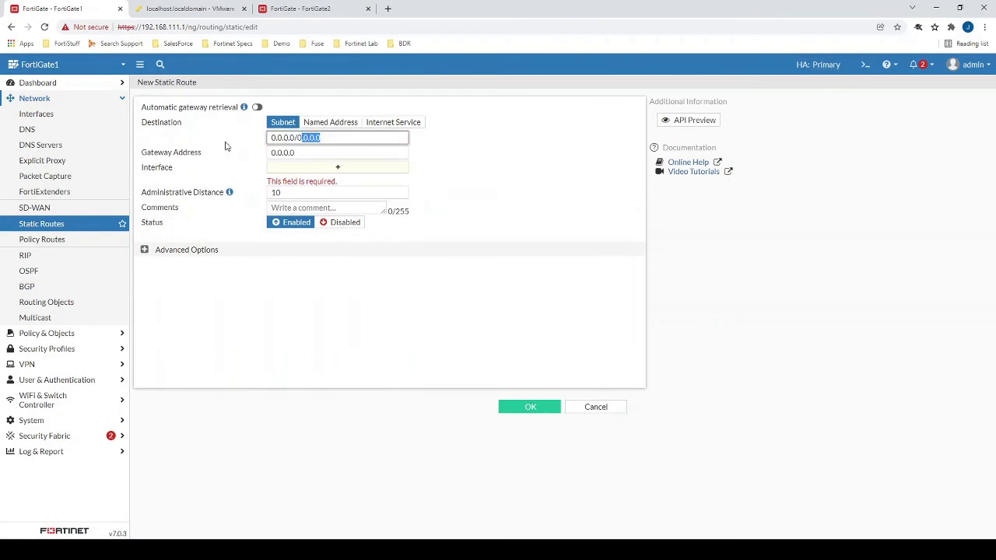
type("192.168.112.0/24")
left_click(360, 173)
type("to_f")
left_click(513, 134)
left_click(532, 406)
Start firewall policy VPN1 on FortiGate1 from Prod to To_FortiGate2.
left_click(47, 333)
left_click(44, 129)
left_click(165, 86)
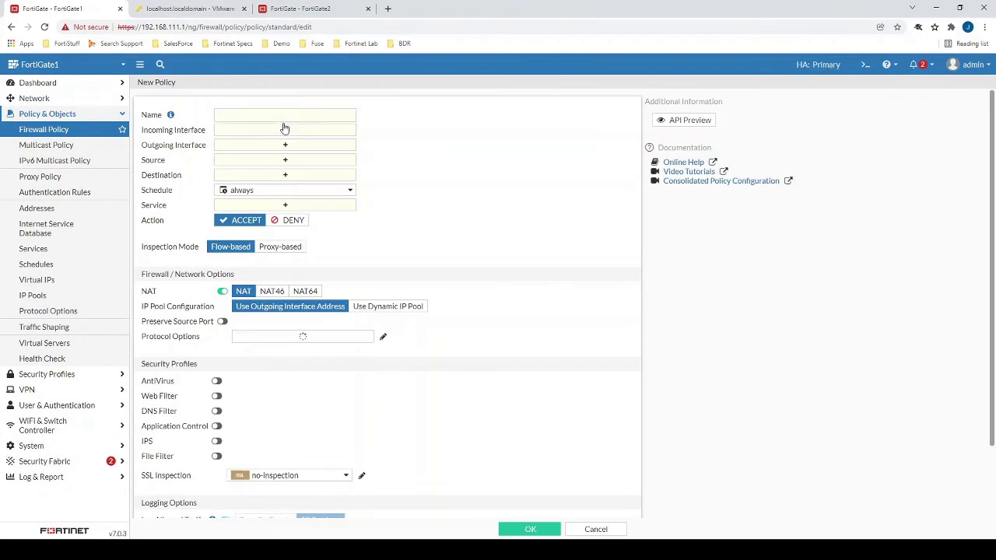
left_click(285, 114)
type("VPN1")
left_click(284, 130)
type("prod")
left_click(522, 134)
left_click(284, 155)
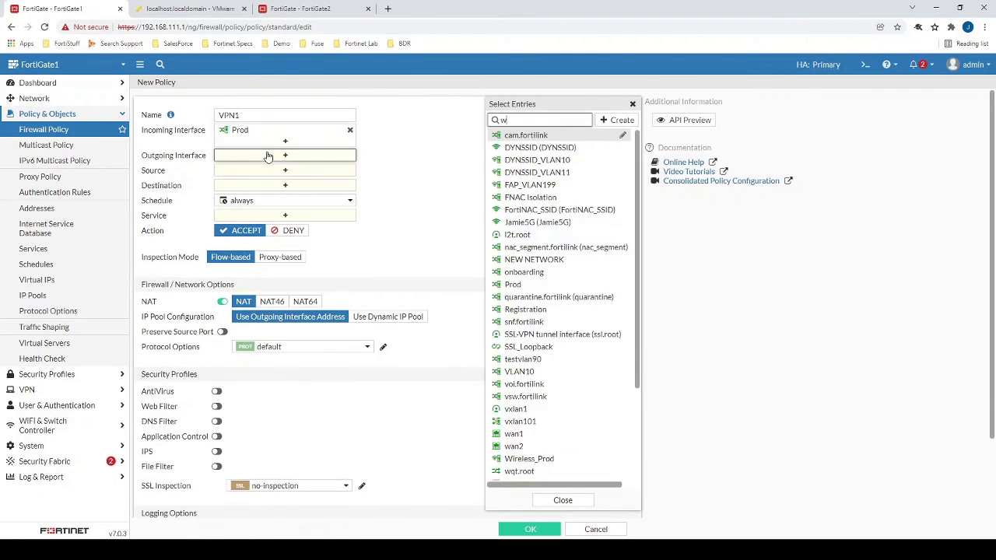
type("forti")
left_click(506, 235)
Add source 192.168.111.0/24, destination 192.168.112.0/24, and allow all services in VPN1.
left_click(285, 180)
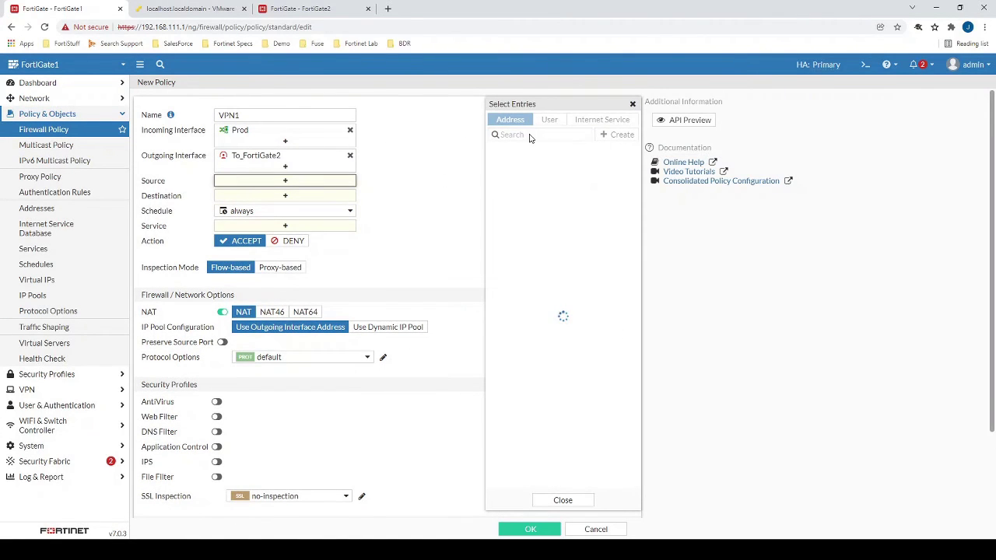
type("111")
left_click(533, 164)
left_click(285, 205)
type("112")
left_click(533, 164)
left_click(284, 248)
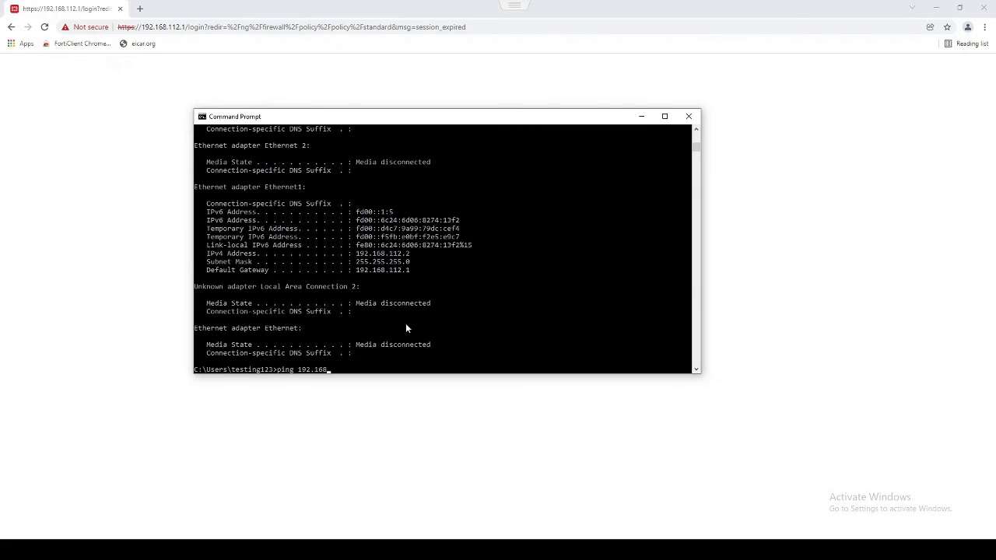
Ping 192.168.111.5 and stop it after three successful replies.
type(".5")
key("Return")
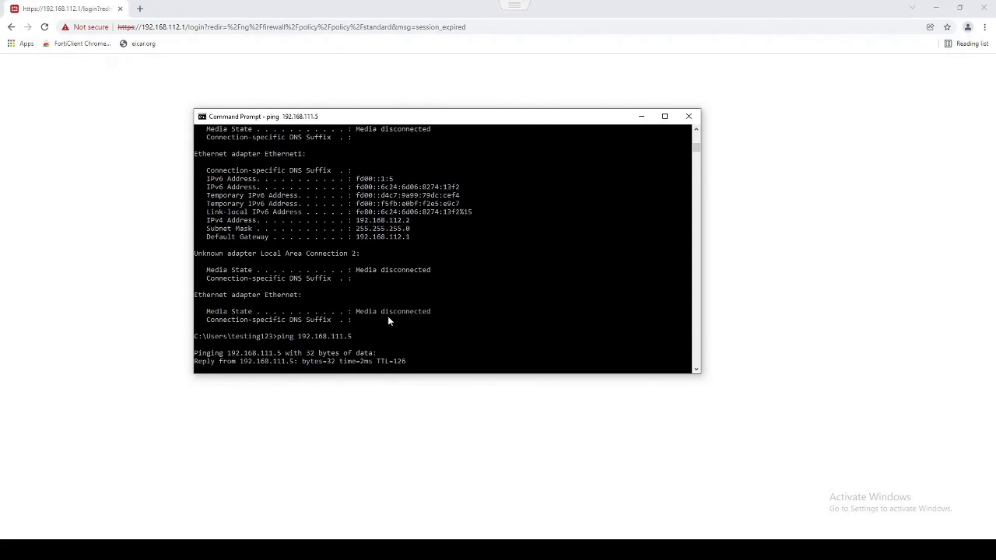
key("ctrl+c")
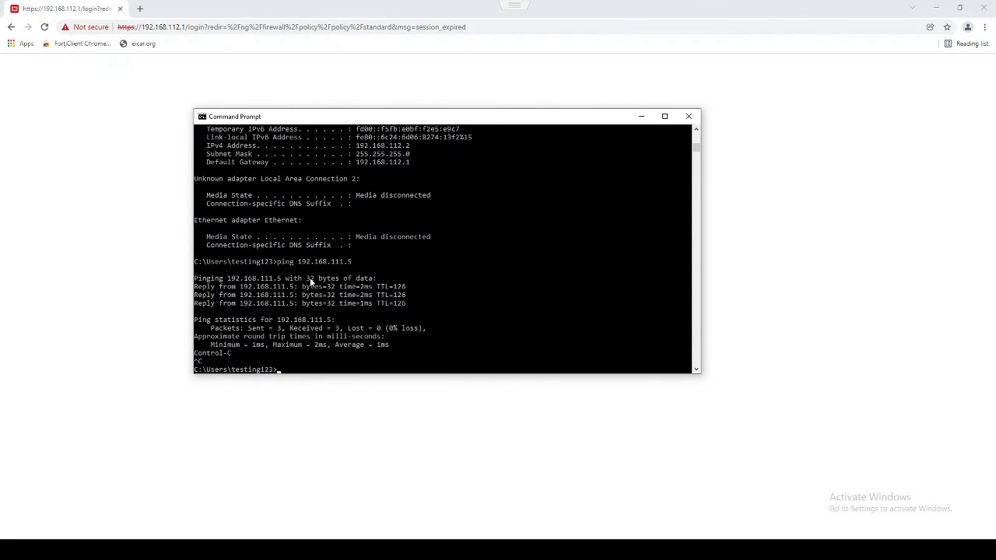
In the second Command Prompt, ping 192.168.112.2 and confirm a reply with 0% loss.
left_click(498, 35)
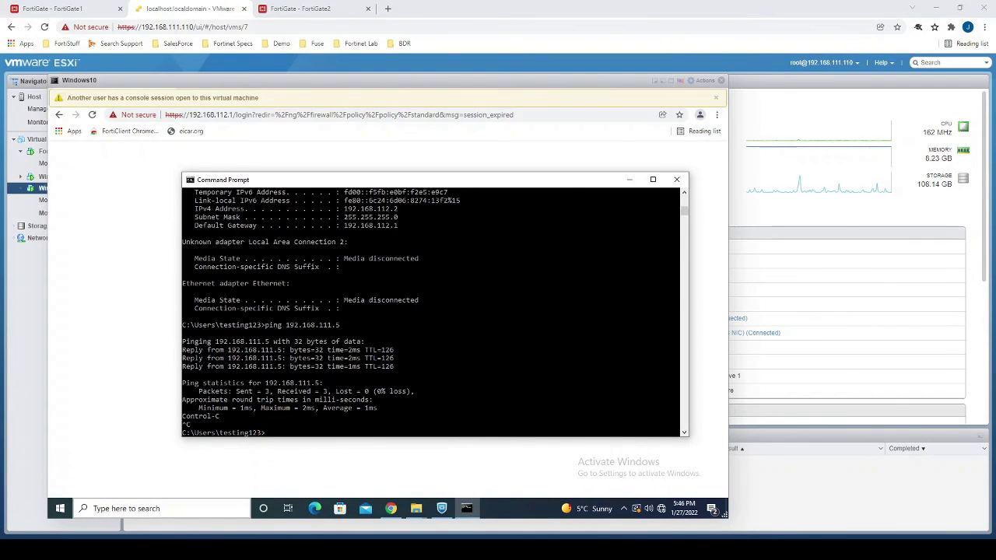
left_click(200, 537)
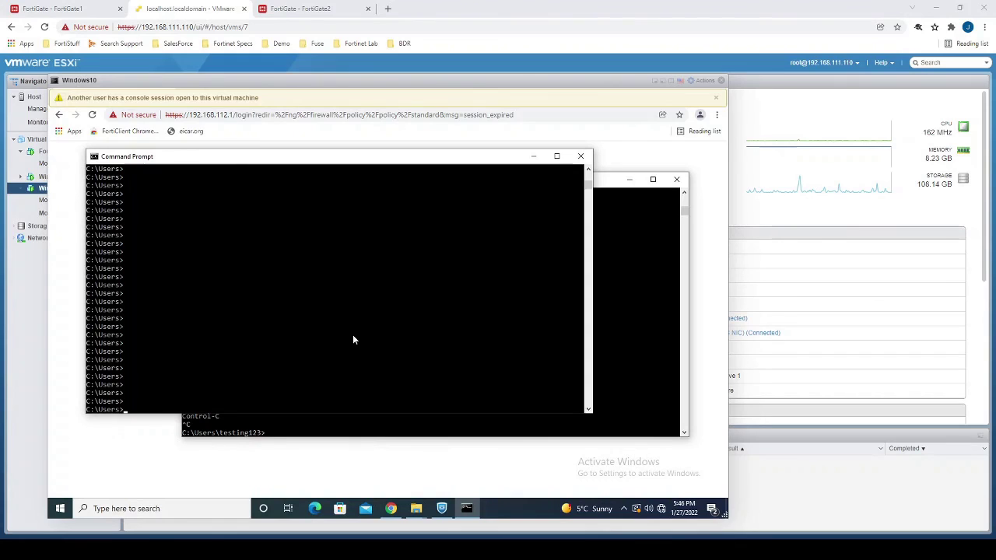
type("ping 192.168.112.2")
key("Return")
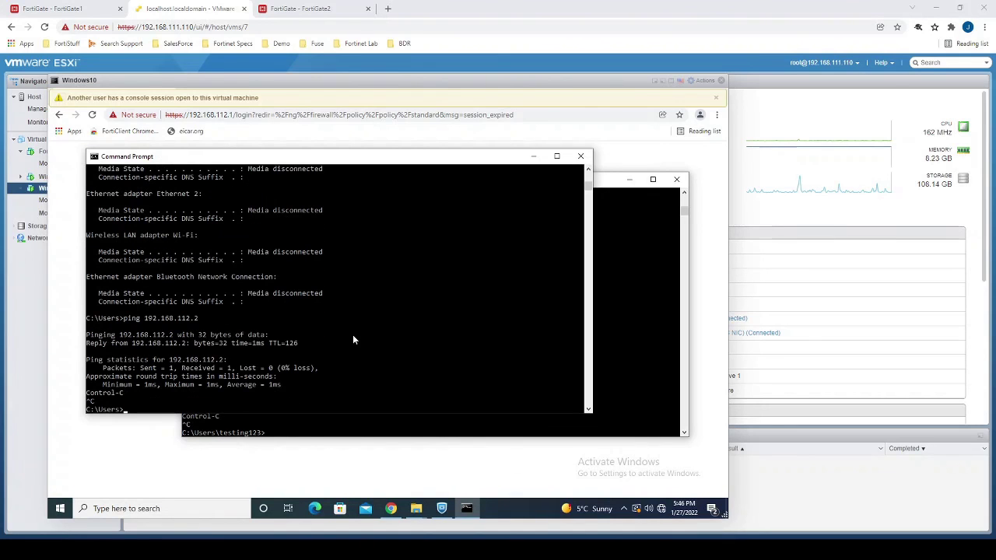